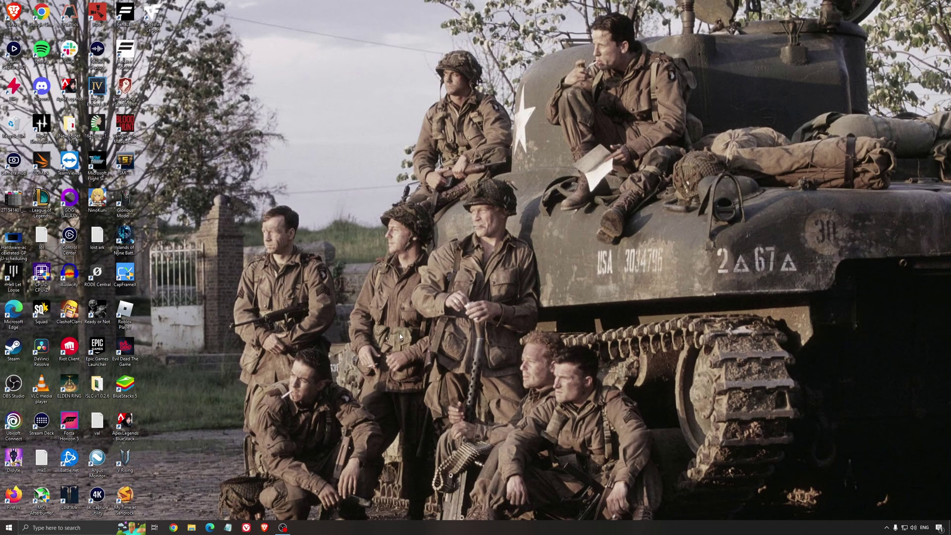
# Step: Search 'game mod' to reach Game Mode settings, then review the Xbox Game Bar and Captures pages
pyautogui.click(82, 528)
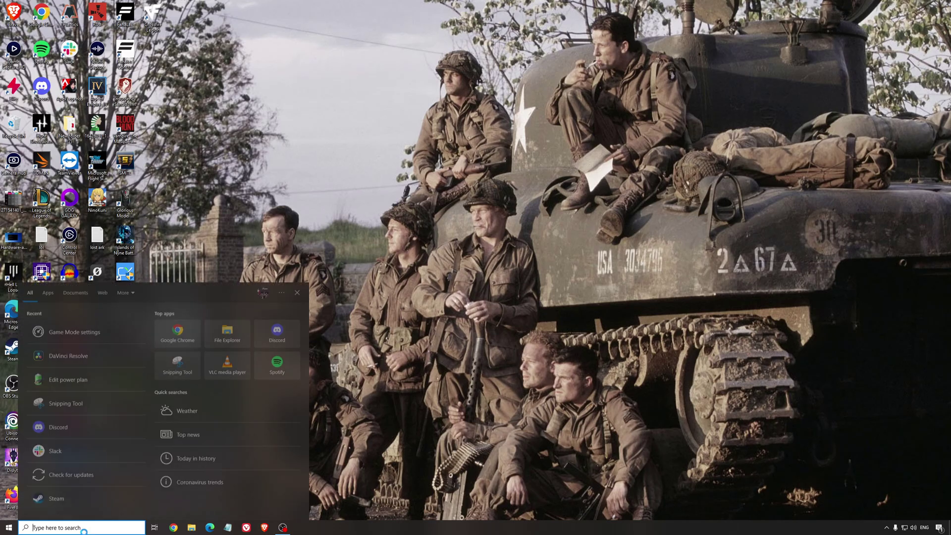
pyautogui.write('game mod')
pyautogui.press('Return')
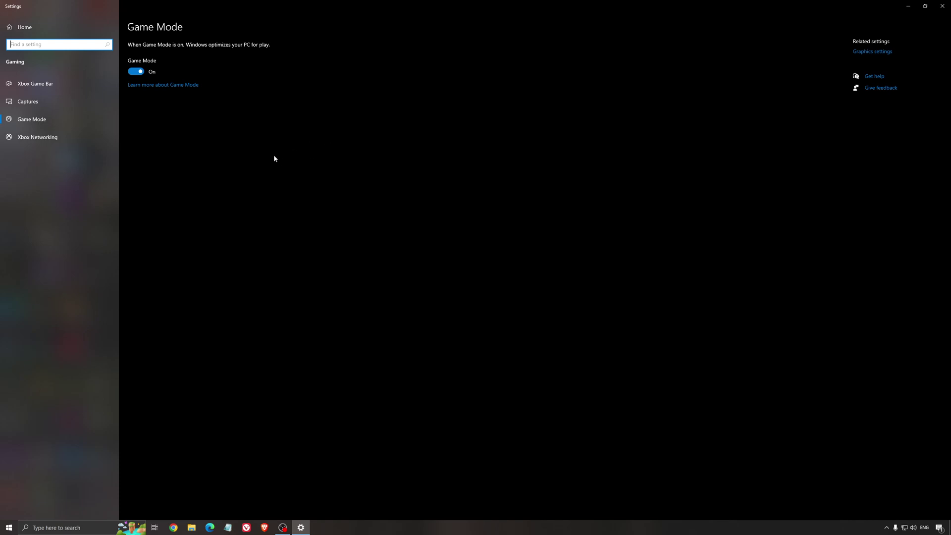
pyautogui.click(62, 89)
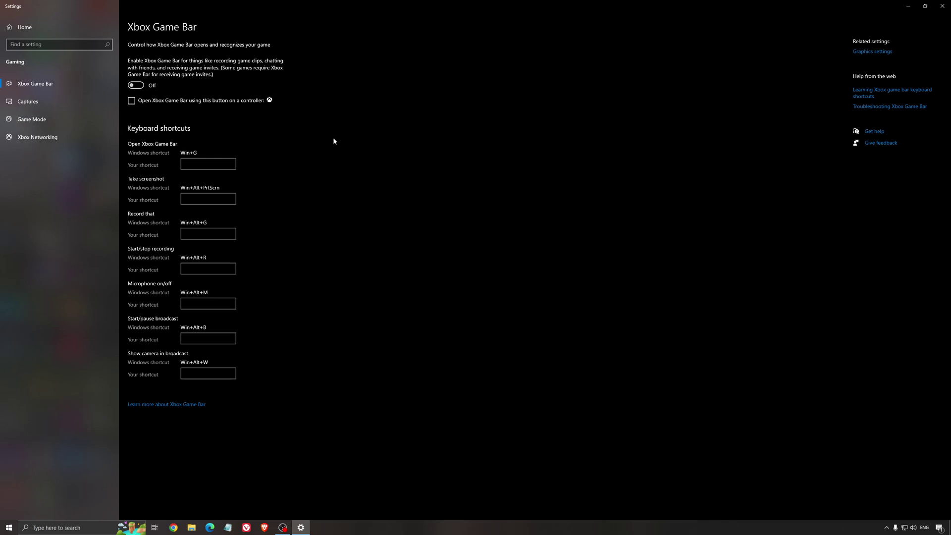
pyautogui.click(44, 102)
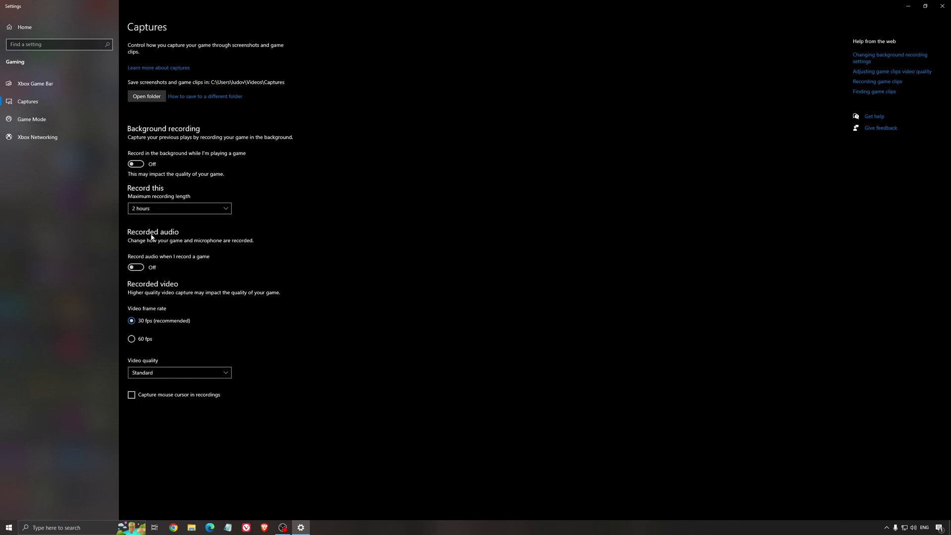
# Step: Close Settings and view Hardware-accelerated-GPU-scheduling.jpg from the desktop in Photos
pyautogui.click(942, 6)
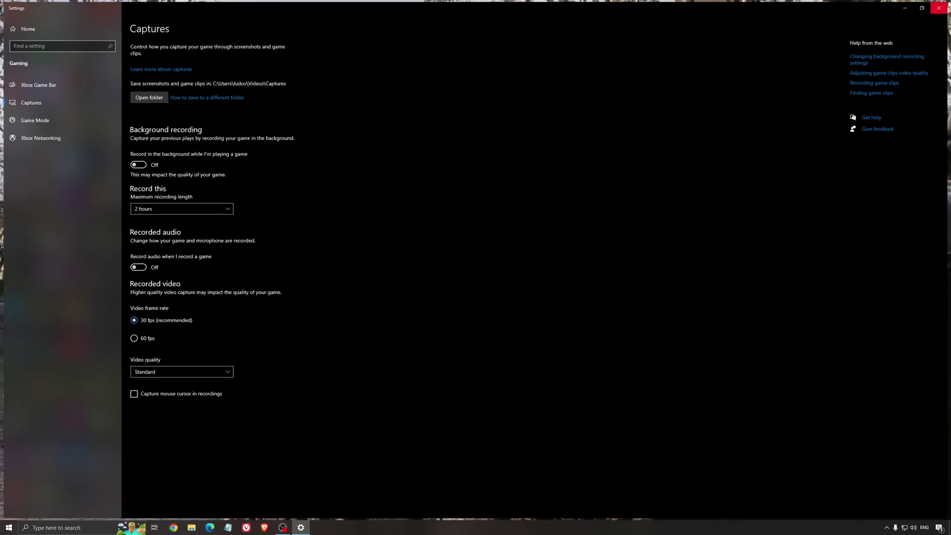
pyautogui.doubleClick(14, 238)
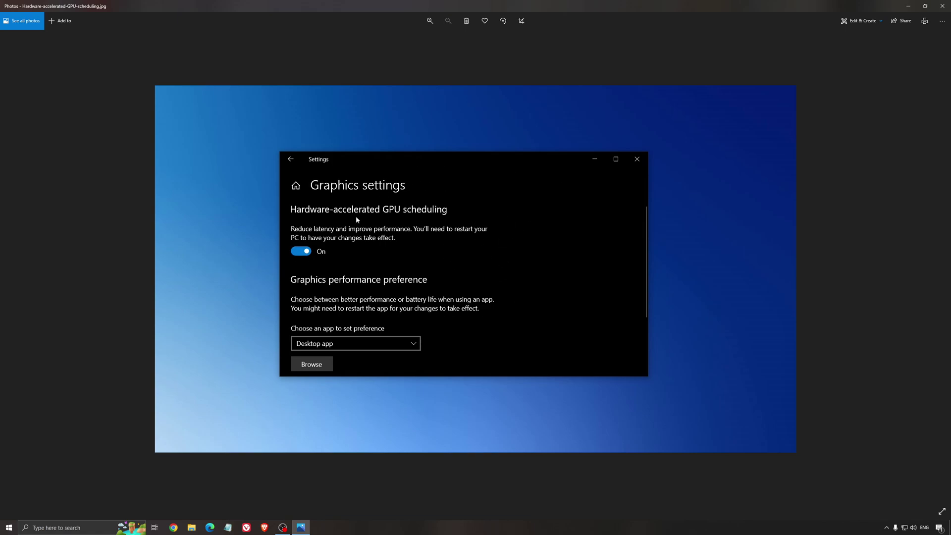
# Step: Close Photos and check AMD Adrenalin's Home page for driver updates, confirming 22.5.2 is current
pyautogui.click(942, 6)
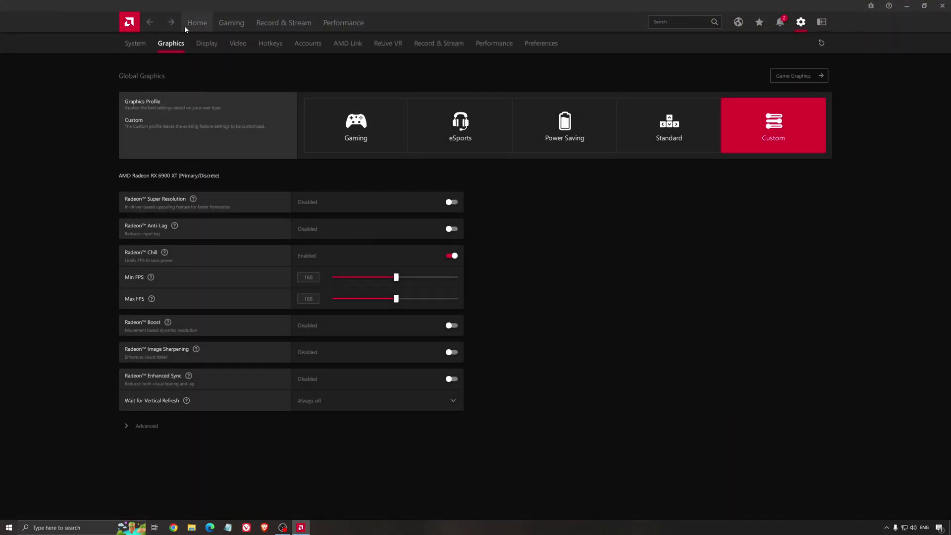
pyautogui.click(194, 23)
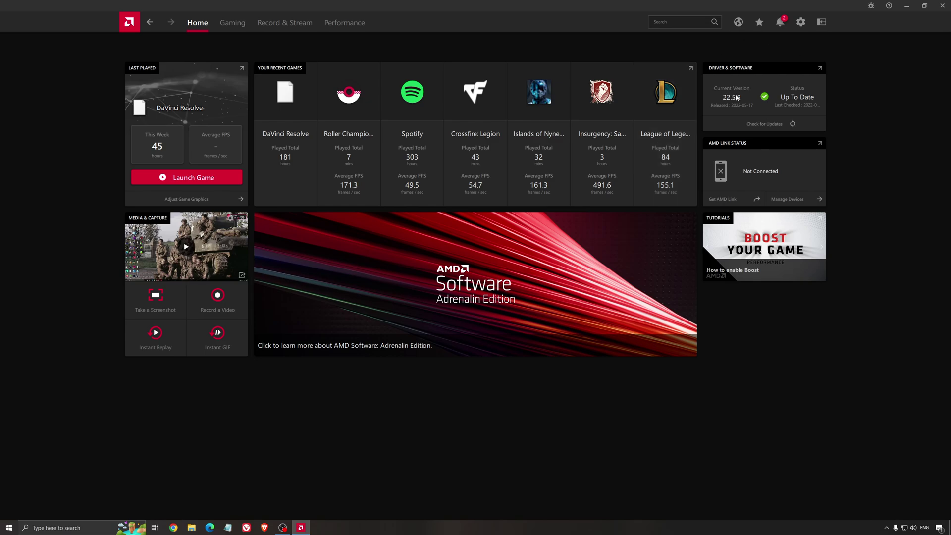
pyautogui.click(772, 125)
# Step: Show Gaming > Global Graphics: Custom profile with Radeon Chill at 168 FPS
pyautogui.click(239, 27)
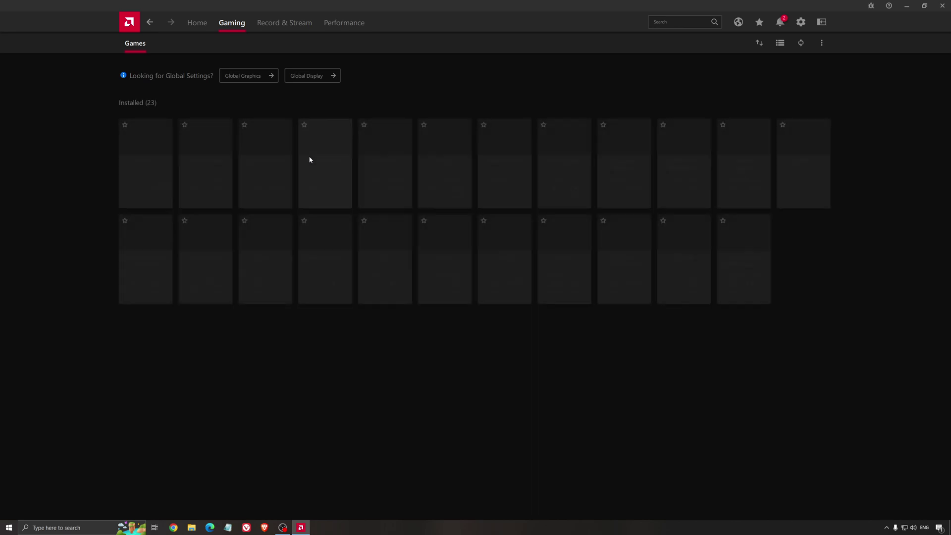
pyautogui.click(250, 77)
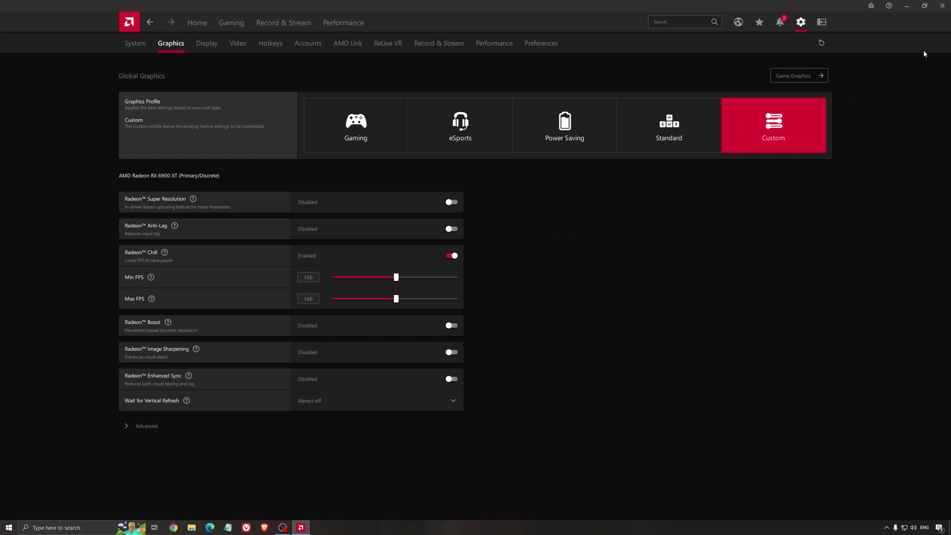
# Step: Close AMD Software, search 'xbox', then return to the Power Options list showing High performance active
pyautogui.click(941, 6)
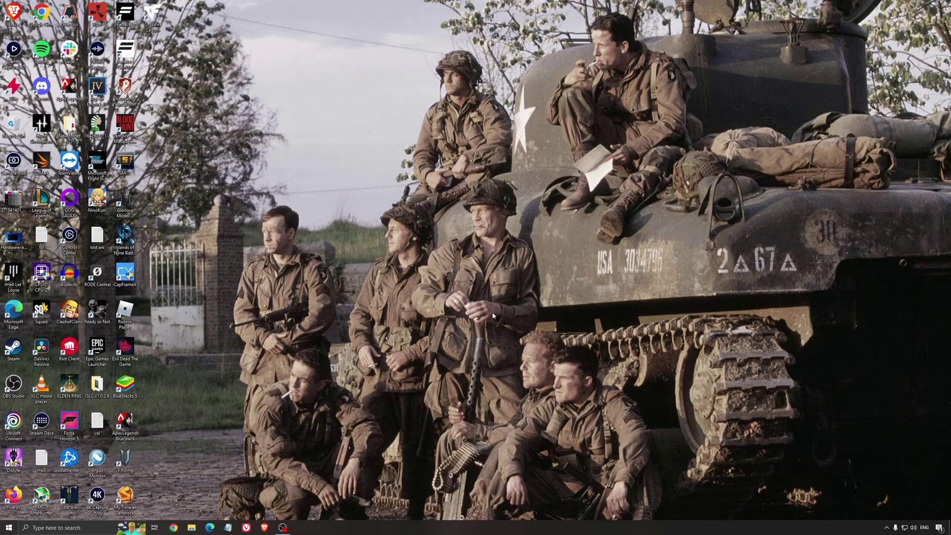
pyautogui.click(91, 528)
pyautogui.write('xbox')
pyautogui.press('Return')
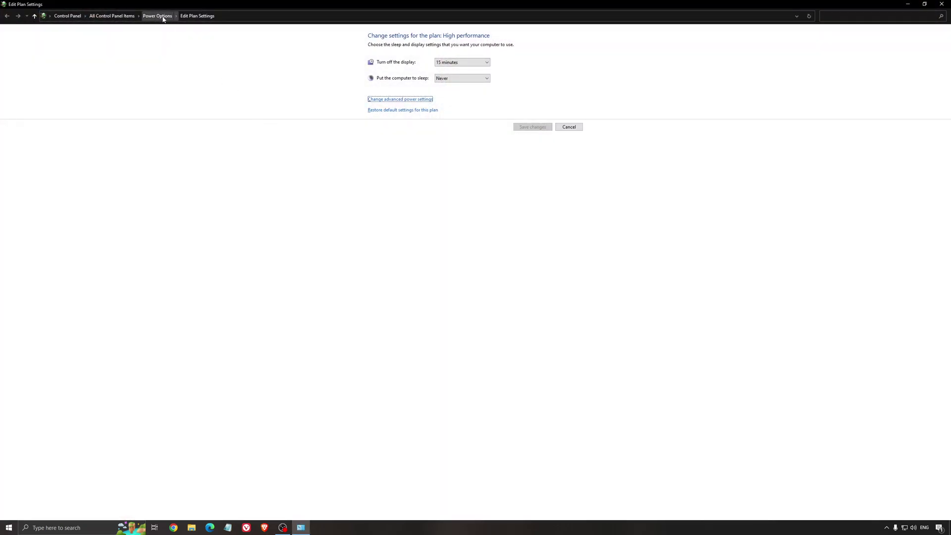
pyautogui.click(158, 16)
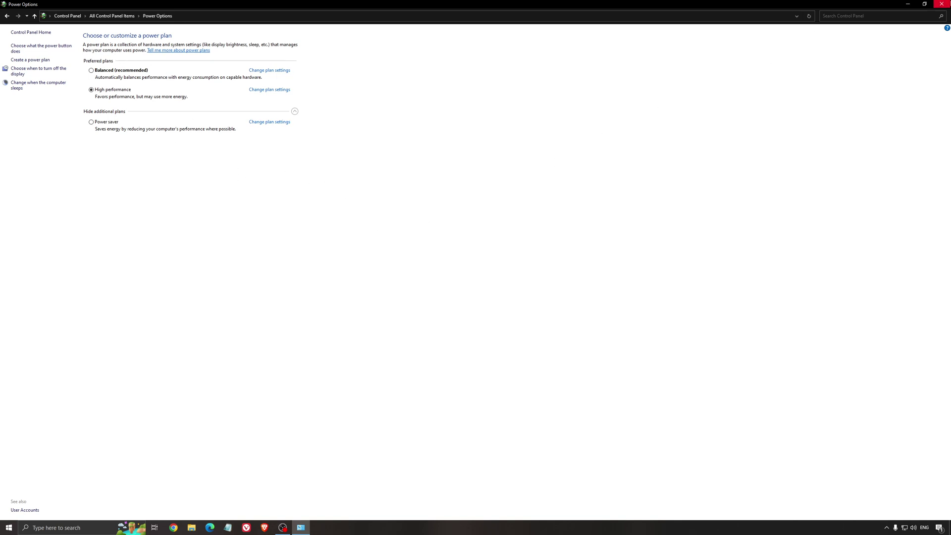
# Step: Close Power Options, launch ISLC v1.0.2.6 with the 16000 MB free-memory threshold, start it and minimize
pyautogui.click(948, 3)
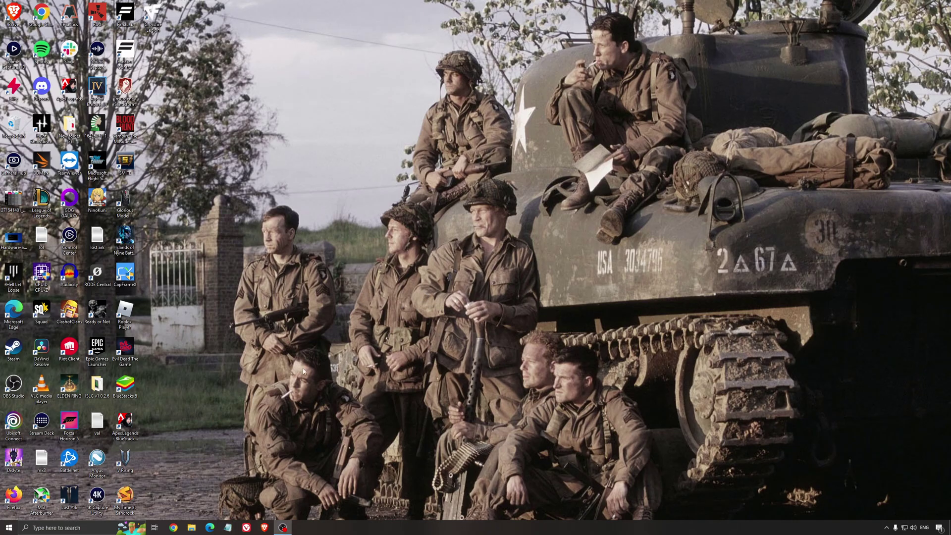
pyautogui.doubleClick(97, 384)
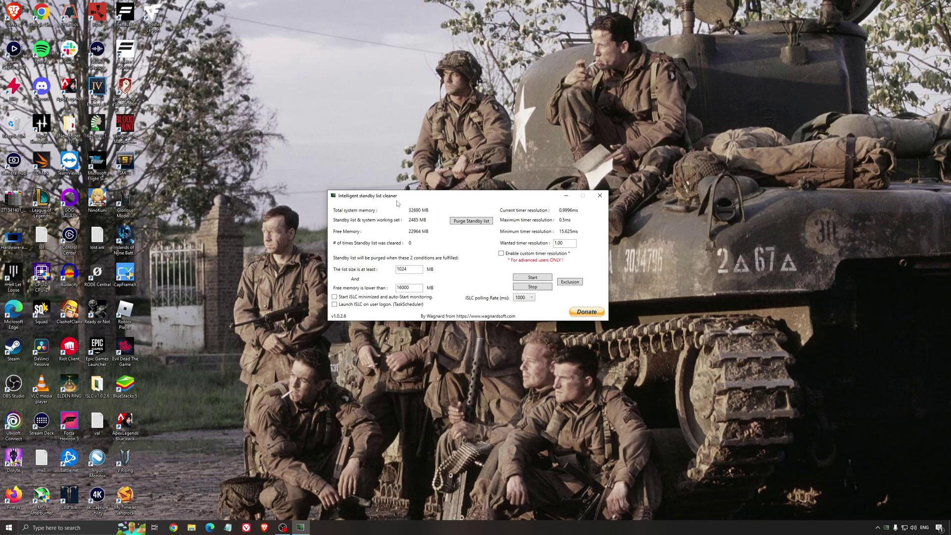
pyautogui.moveTo(397, 202); pyautogui.dragTo(394, 207)
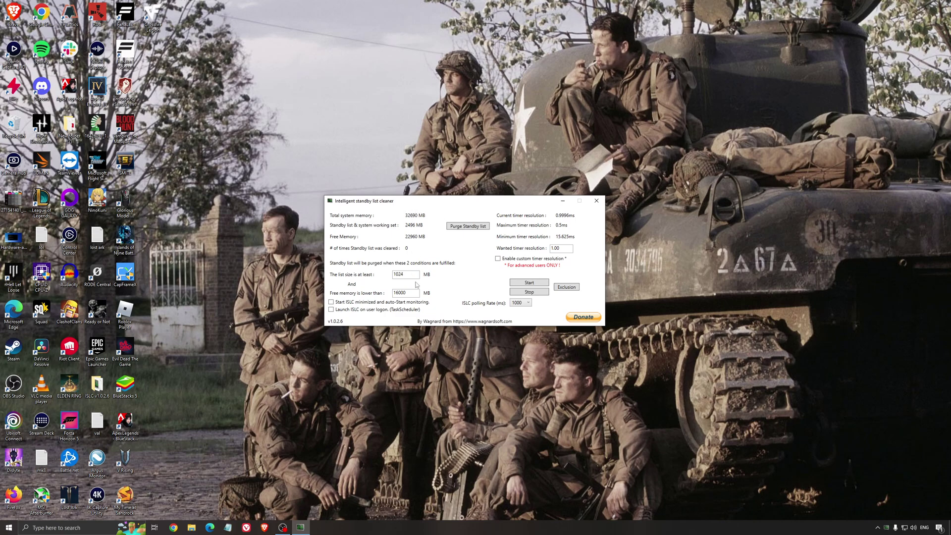
pyautogui.moveTo(418, 293); pyautogui.dragTo(366, 293)
pyautogui.click(528, 282)
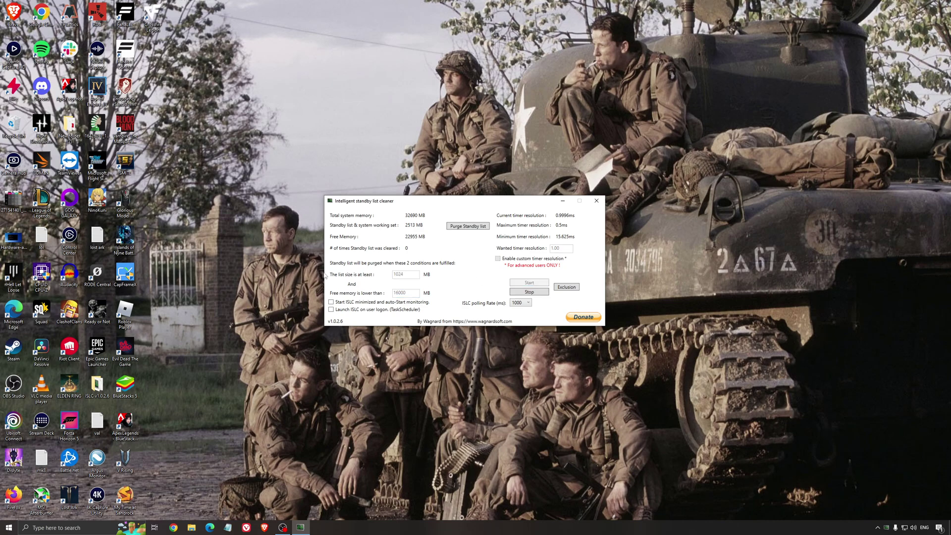
pyautogui.moveTo(502, 199); pyautogui.dragTo(534, 199)
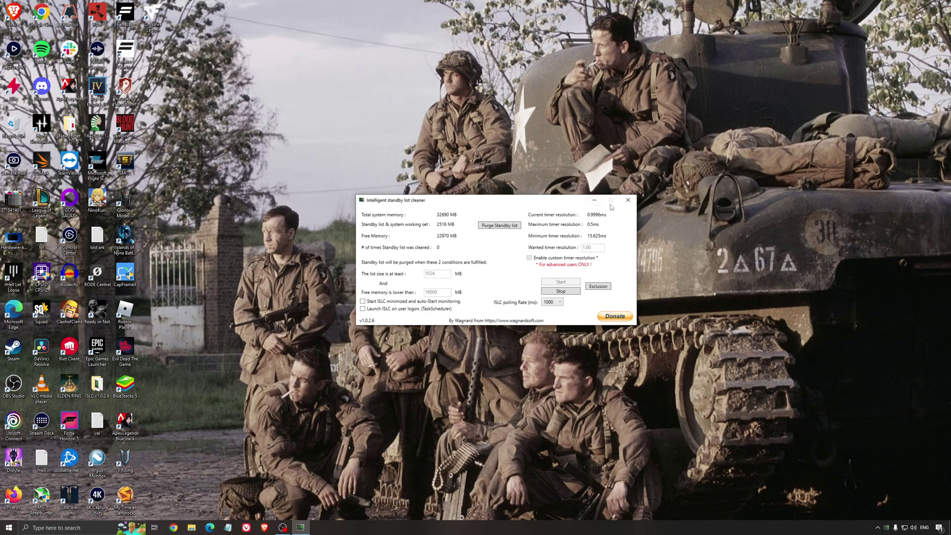
pyautogui.click(594, 200)
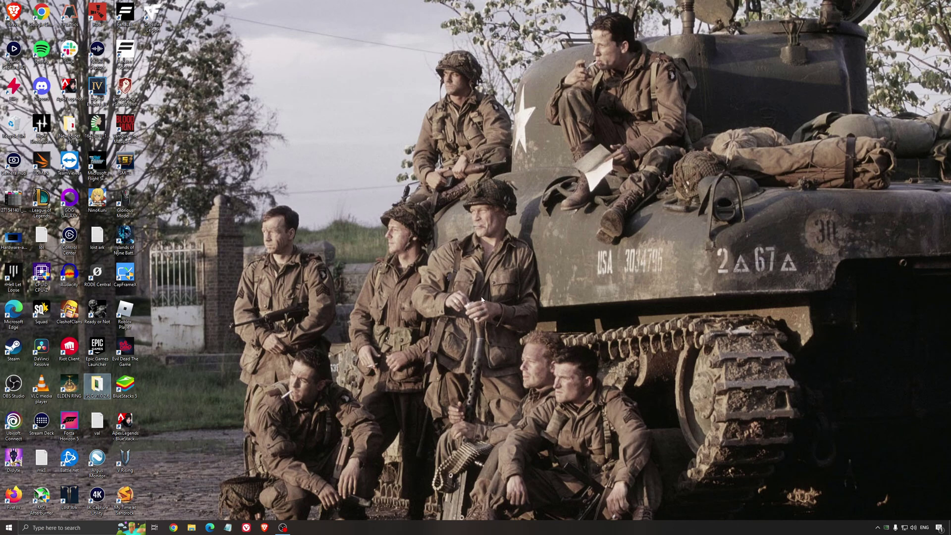
# Step: Clear the desktop selection before launching No Man's Sky
pyautogui.click(459, 270)
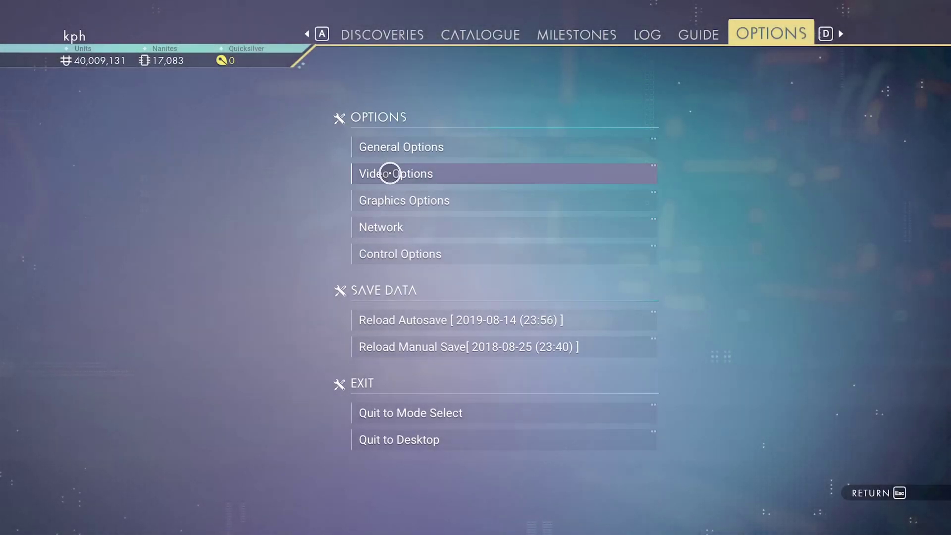
# Step: Set Video Options to Fullscreen 2560x1440, V-Sync off, Max FPS 167 and motion blur 0
pyautogui.click(388, 171)
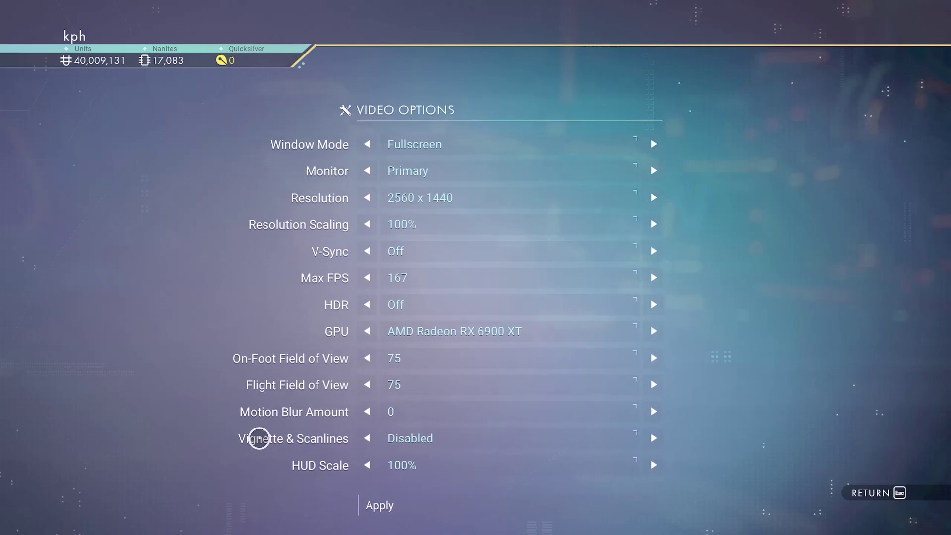
pyautogui.press('Escape')
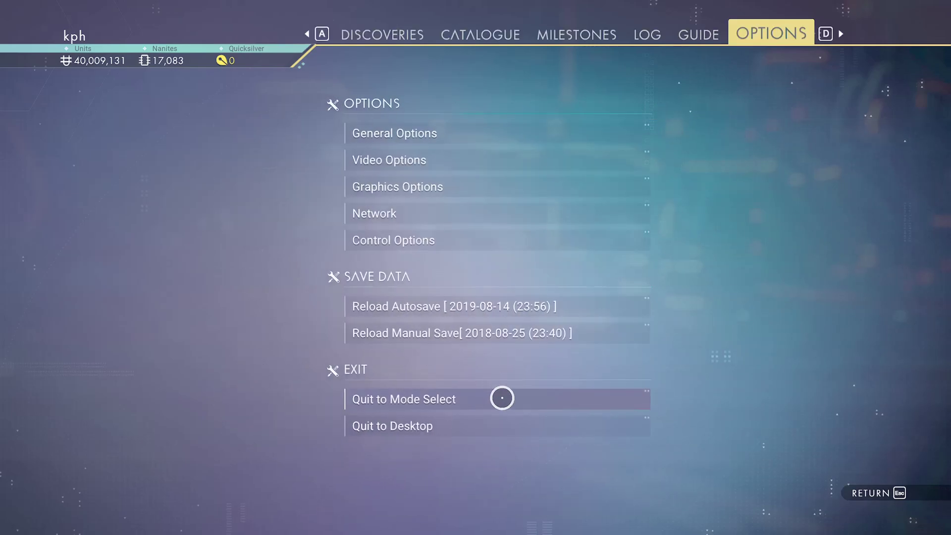
# Step: Display the Graphics Options Custom preset with Ultra textures, High tessellation and 16x anisotropic filtering
pyautogui.click(412, 202)
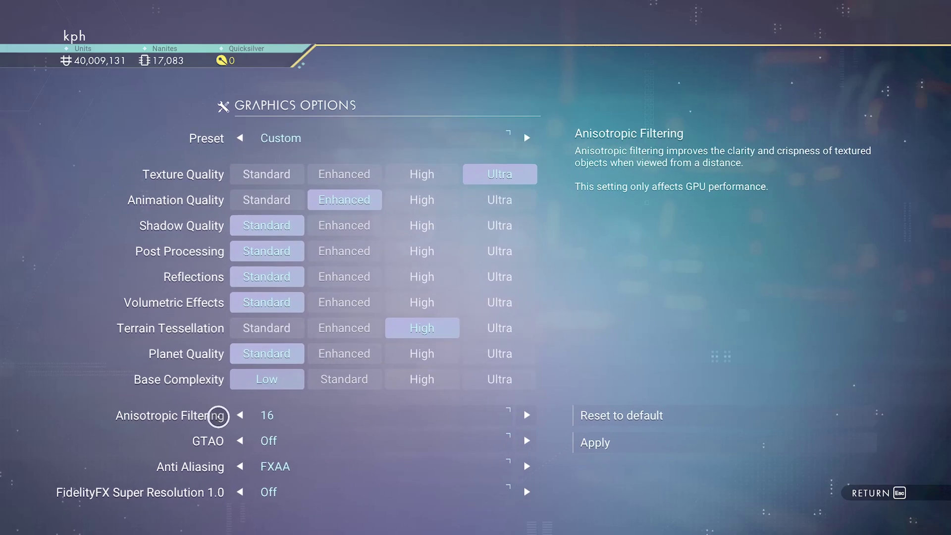
# Step: Raise Planet Quality to Enhanced and step anisotropic filtering down through 8, 4 and 2
pyautogui.click(338, 361)
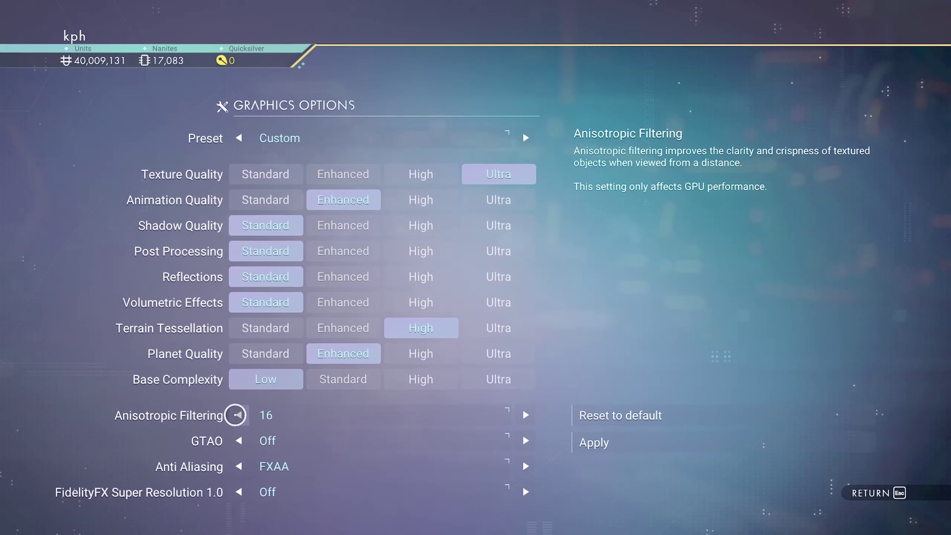
pyautogui.click(234, 418)
pyautogui.click(238, 416)
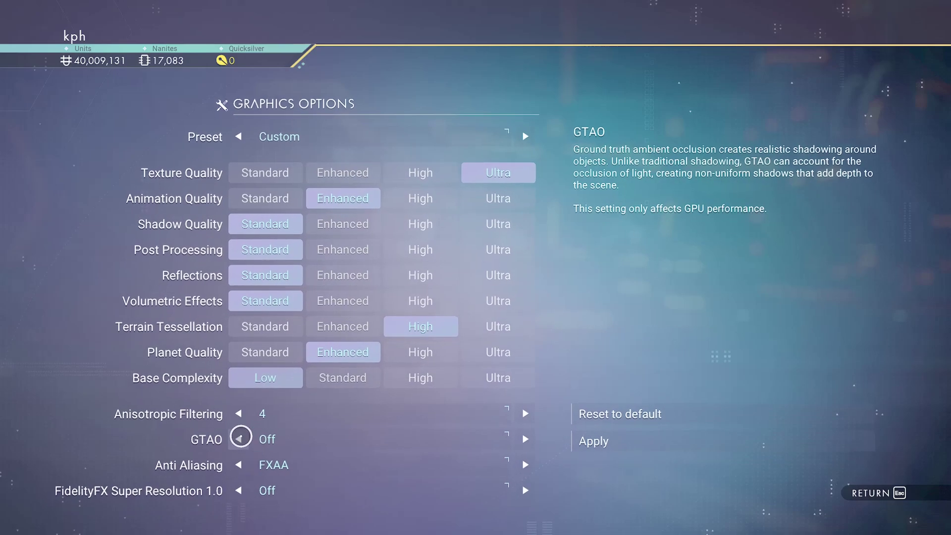
pyautogui.click(235, 415)
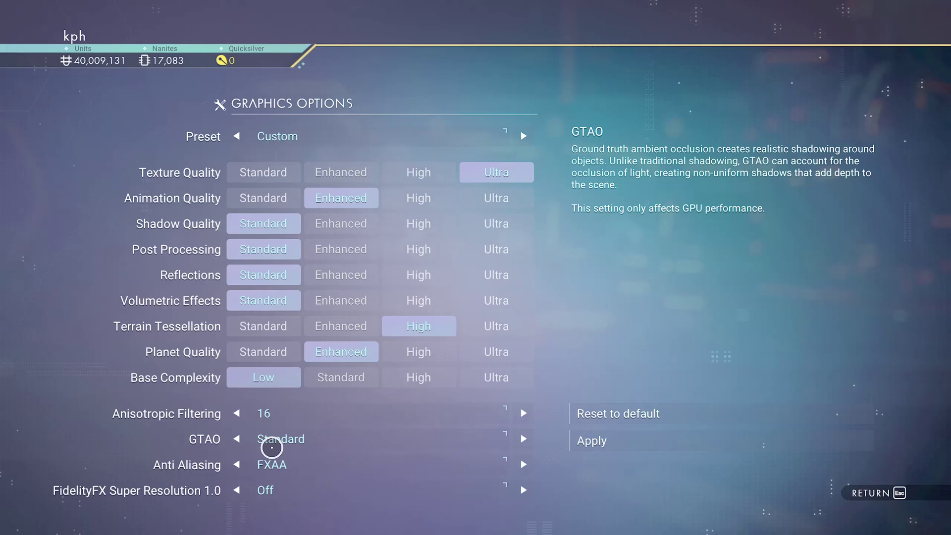
# Step: Turn GTAO off and cycle anti-aliasing through TAA and off, settling on FXAA
pyautogui.click(238, 439)
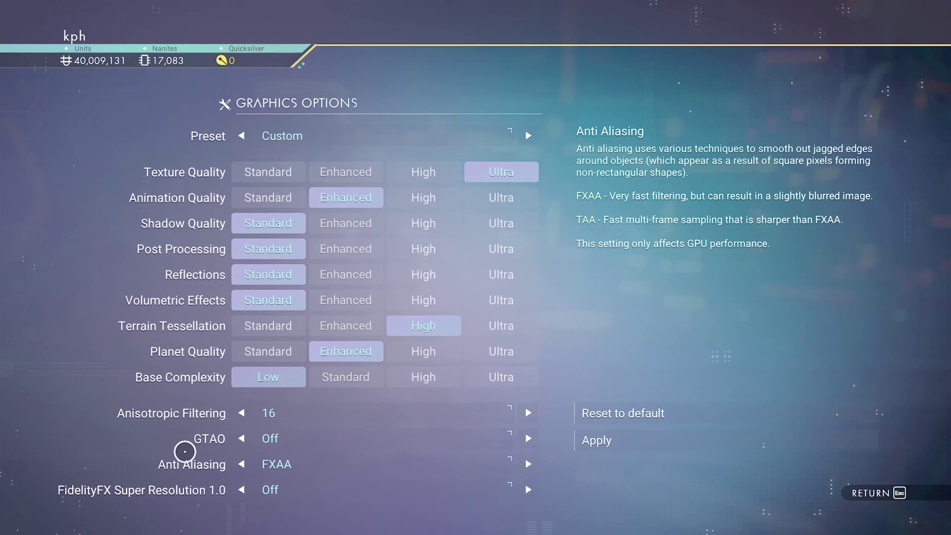
pyautogui.click(238, 462)
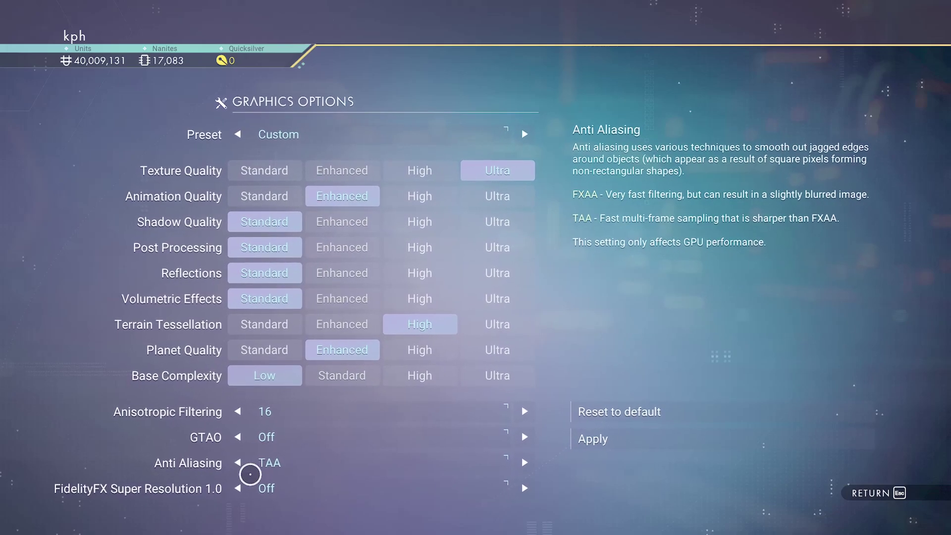
pyautogui.click(239, 462)
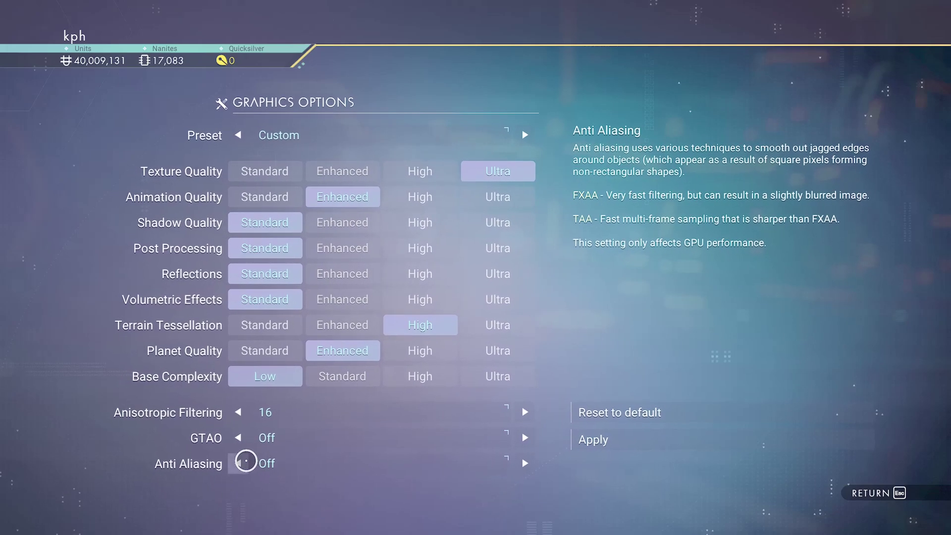
pyautogui.click(244, 461)
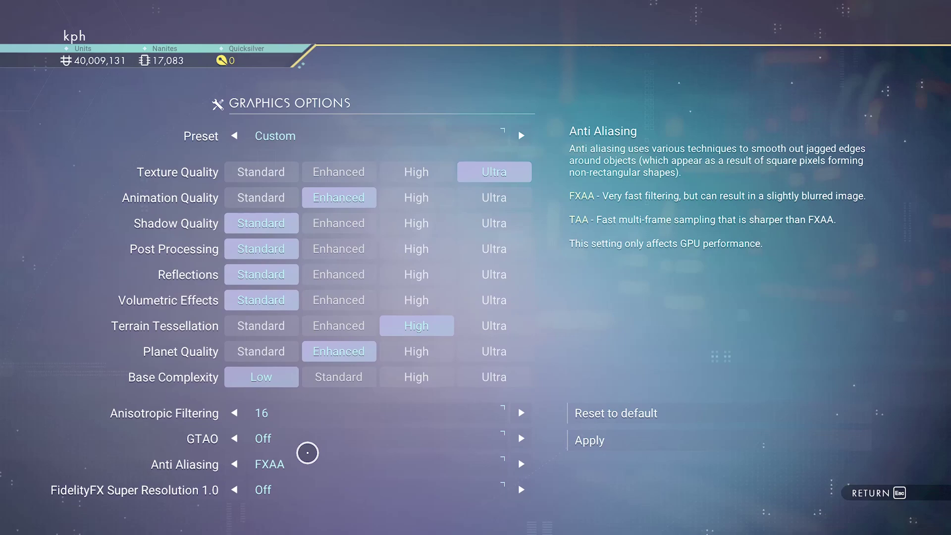